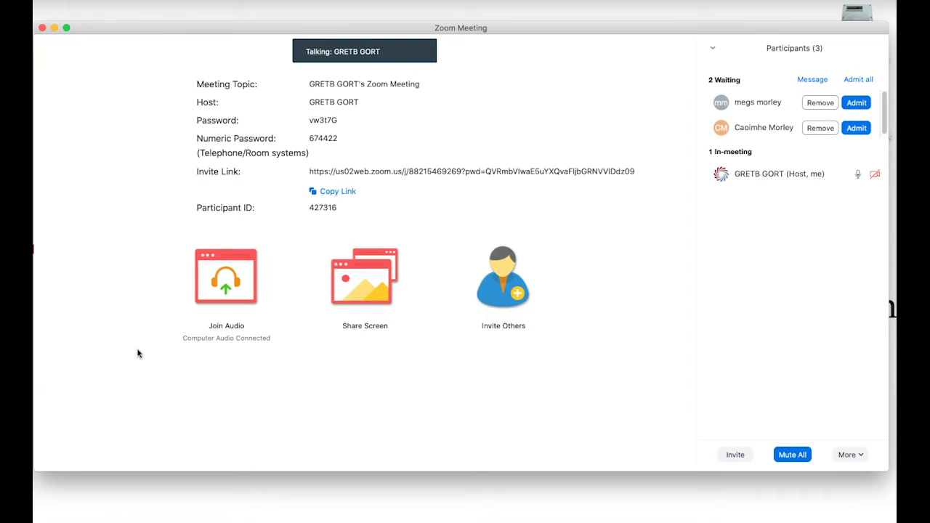
Step: Toggle the host's microphone mute several times, holding Space to talk while muted, ending unmuted
mouse_move(369, 327)
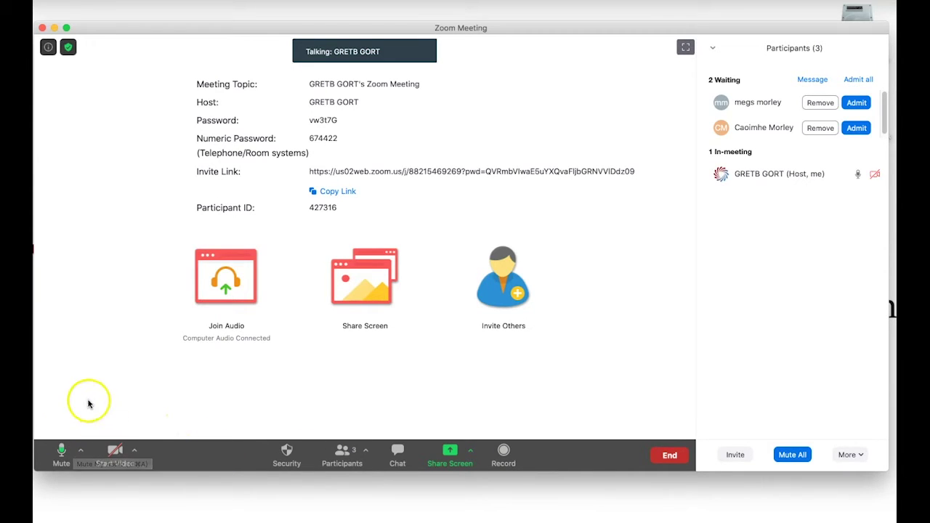
left_click(62, 452)
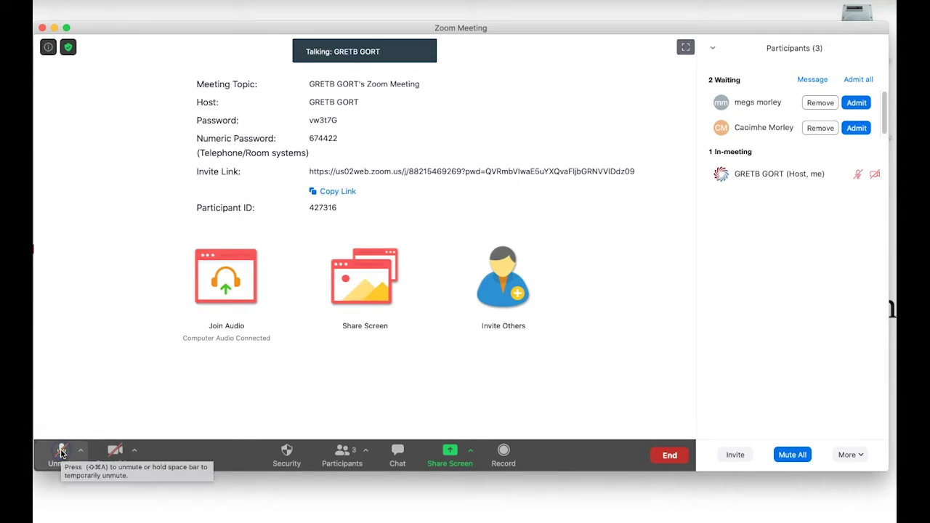
left_click(62, 452)
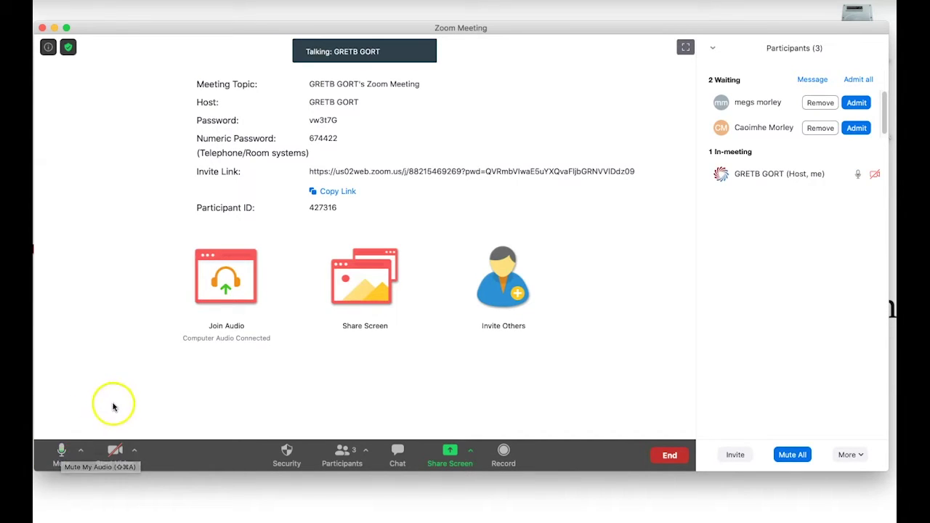
left_click(62, 454)
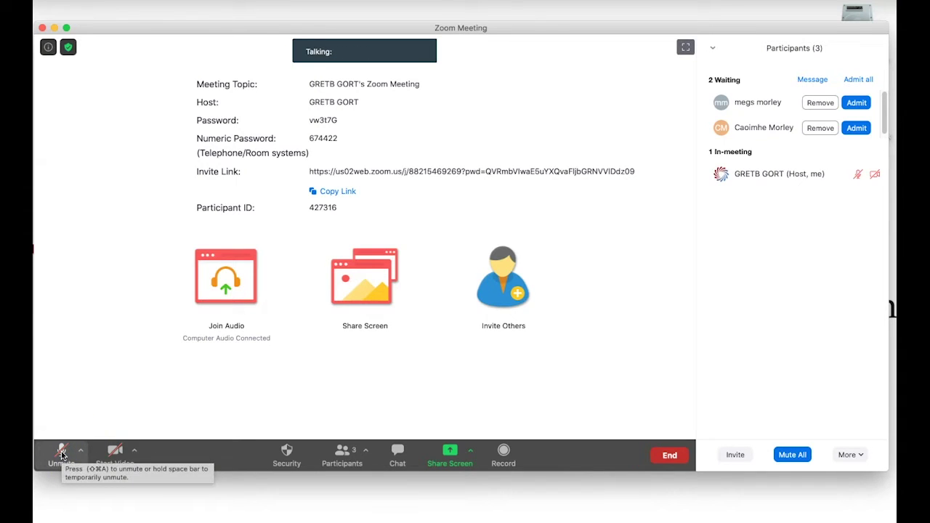
key("space")
left_click(62, 453)
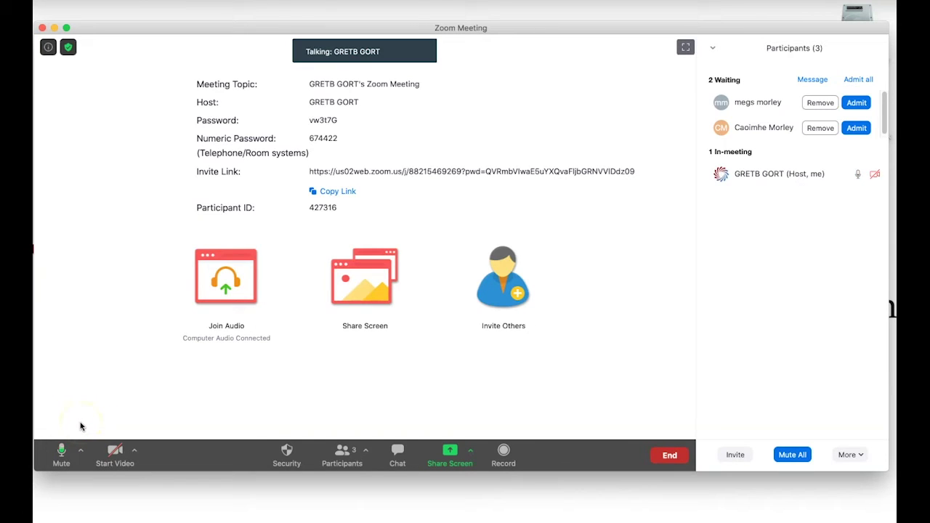
Step: Show the microphone and speaker device choices beside the Mute button
mouse_move(75, 508)
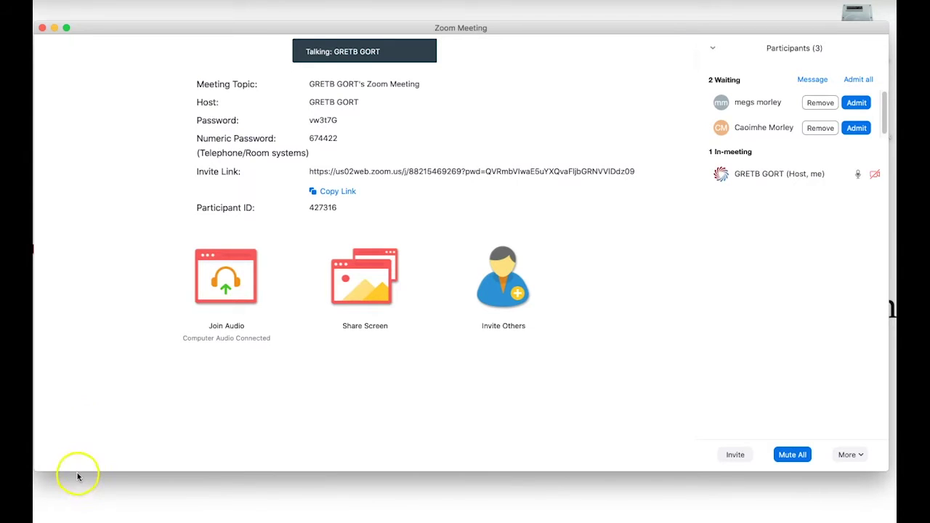
mouse_move(87, 449)
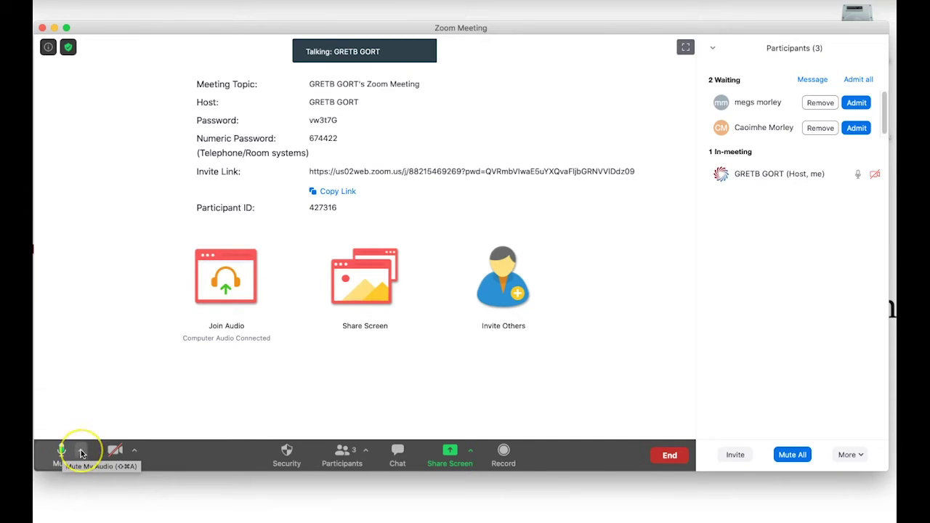
left_click(82, 453)
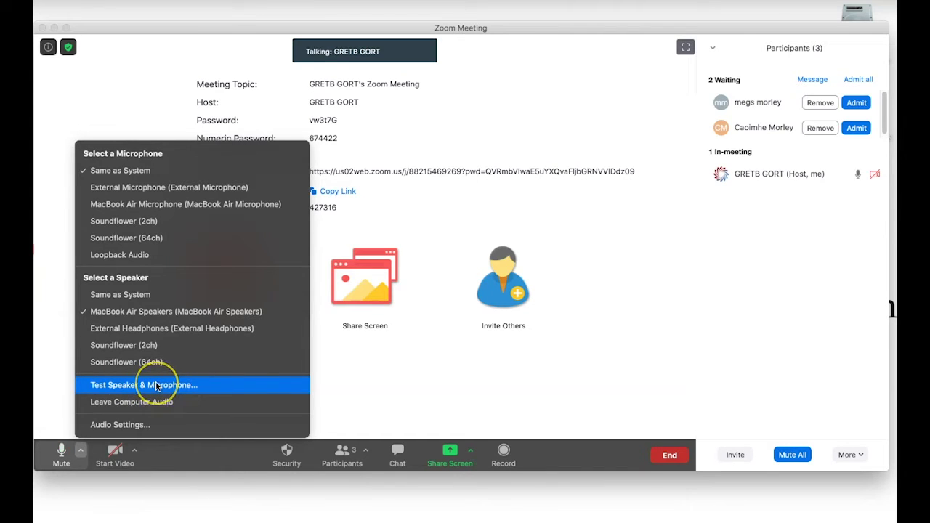
Step: Check the Speaker and Microphone lists in Audio Settings, keeping MacBook Air Speakers and Same as System
left_click(143, 426)
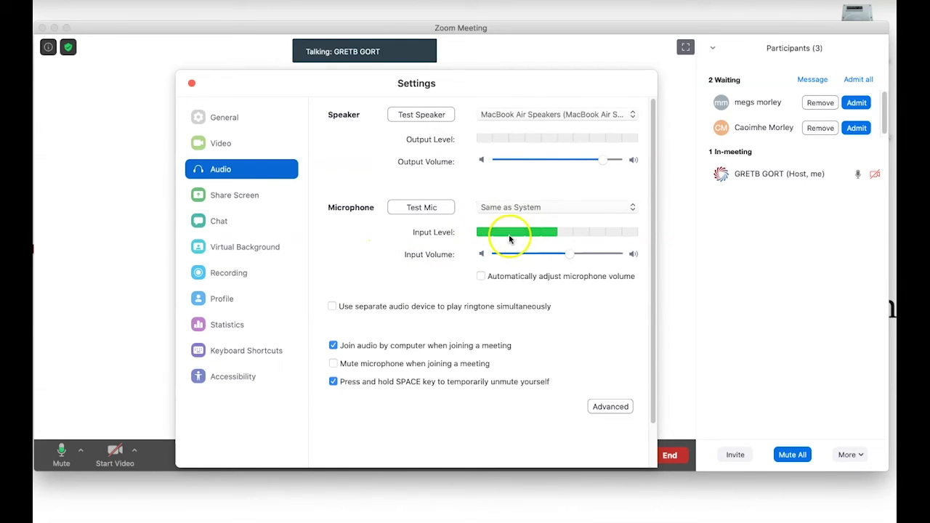
left_click(576, 115)
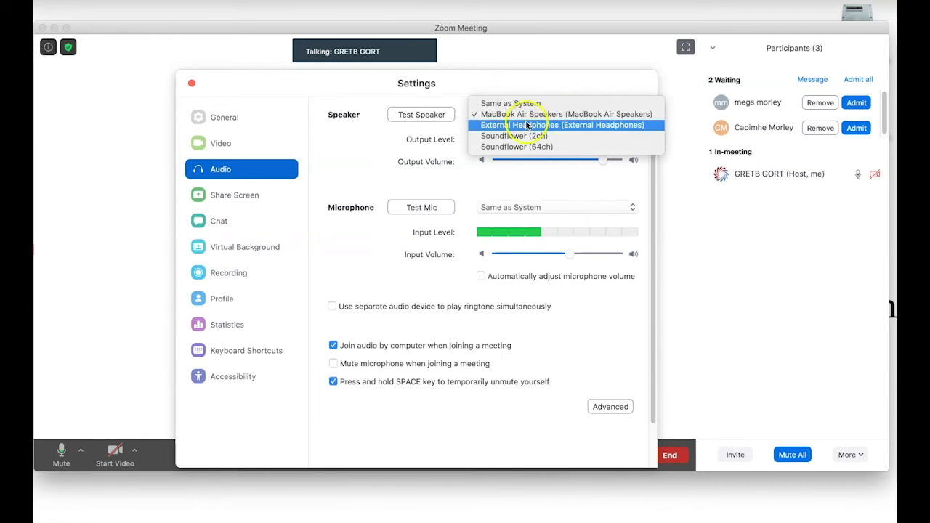
left_click(368, 149)
left_click(596, 207)
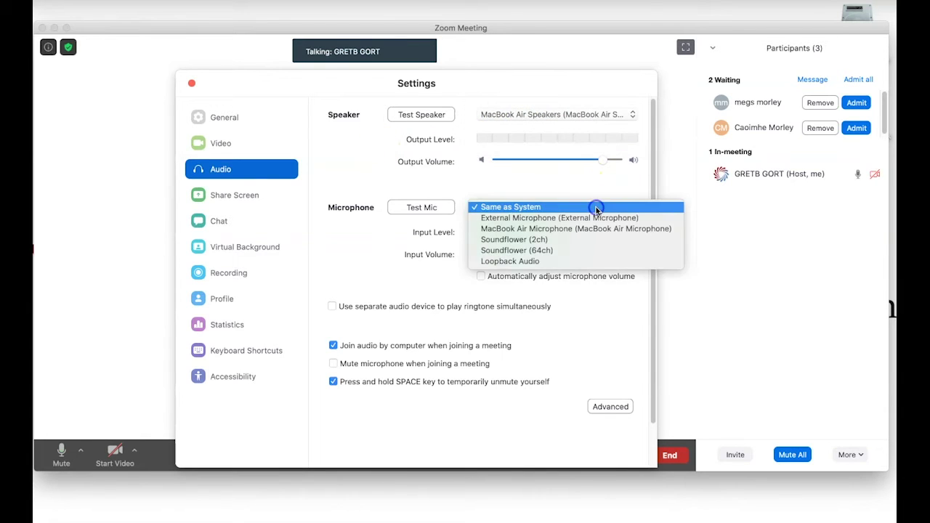
left_click(598, 178)
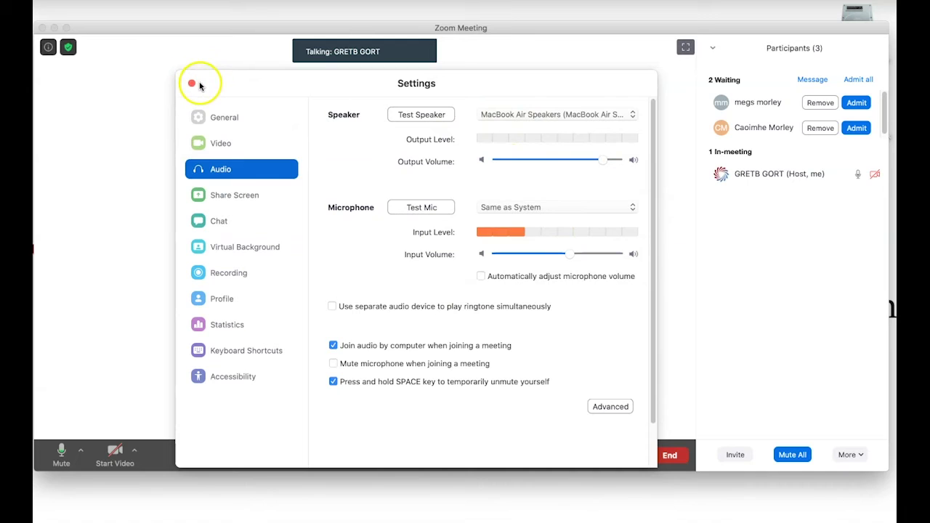
left_click(191, 84)
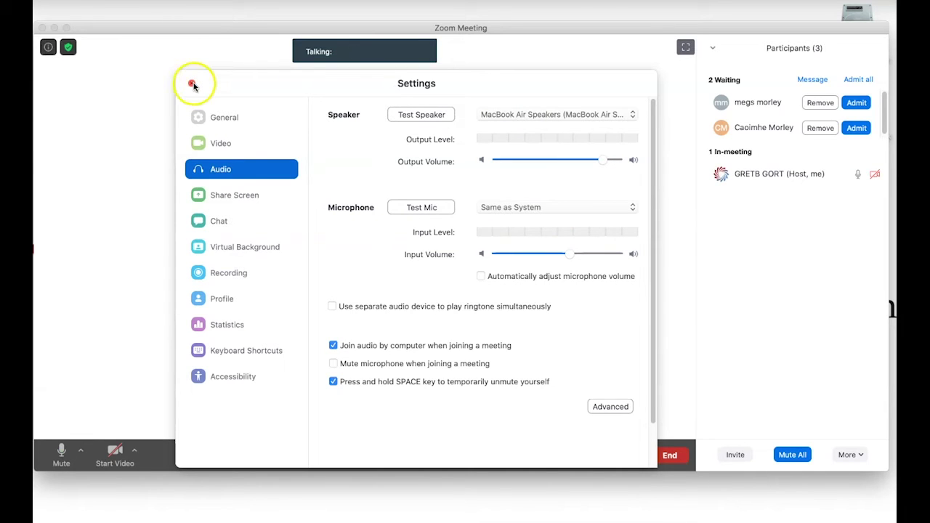
Step: Switch the host's camera on briefly, turn it off, and show the camera options menu
left_click(116, 455)
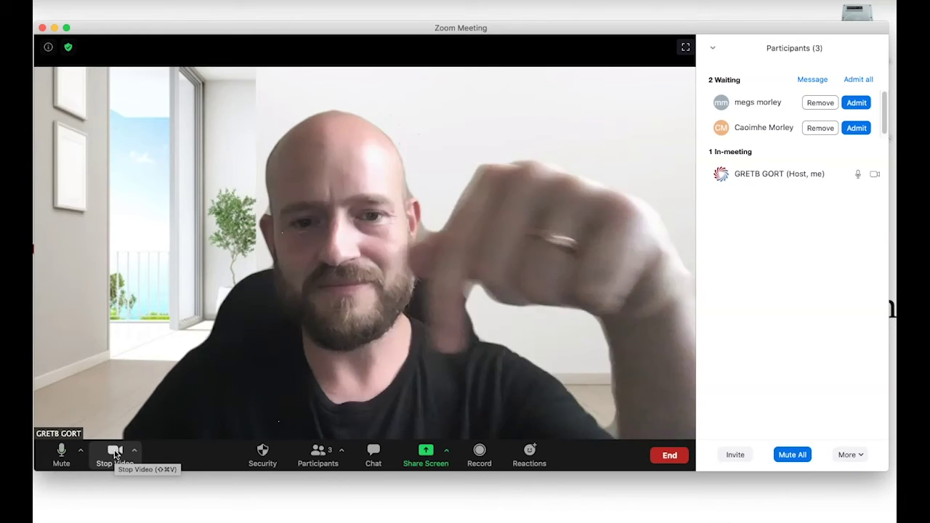
left_click(114, 454)
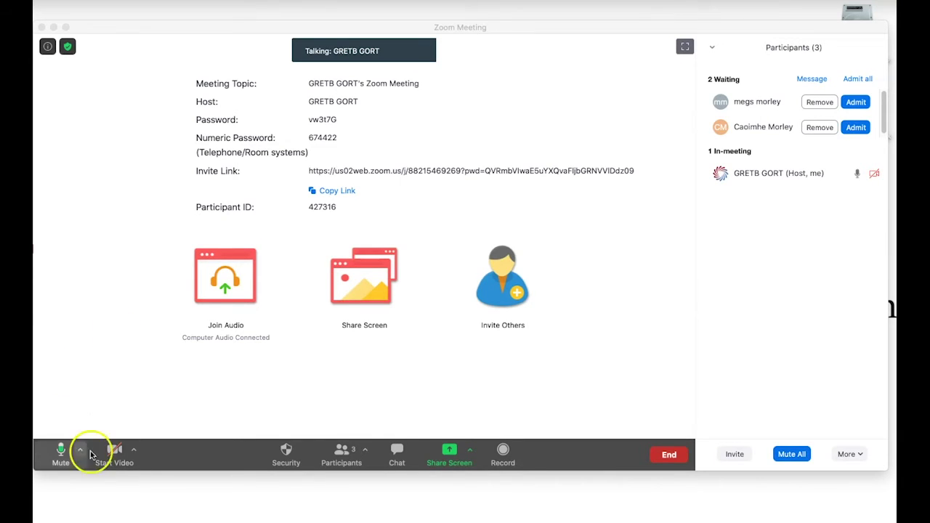
left_click(134, 452)
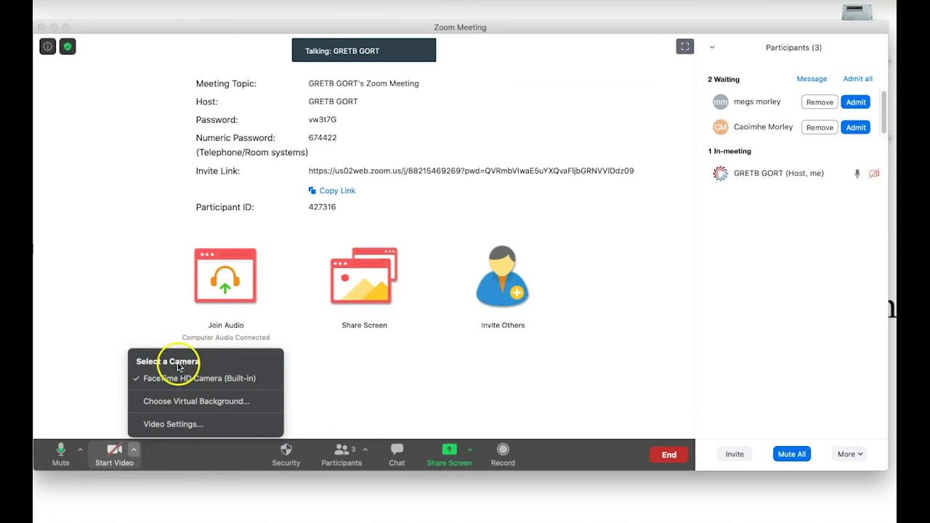
Step: Try the gretb logo, office corridor and sea cliffs backgrounds, settling on the bright white room
left_click(230, 405)
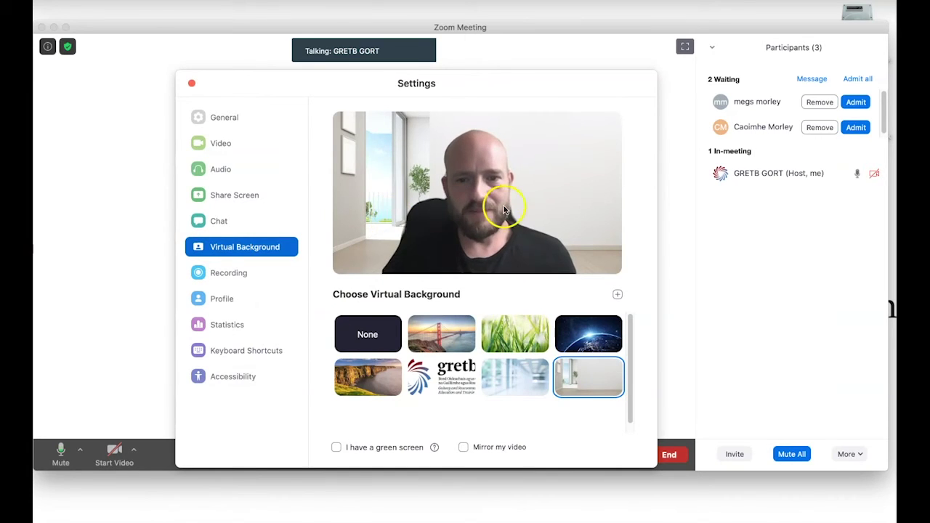
left_click(368, 335)
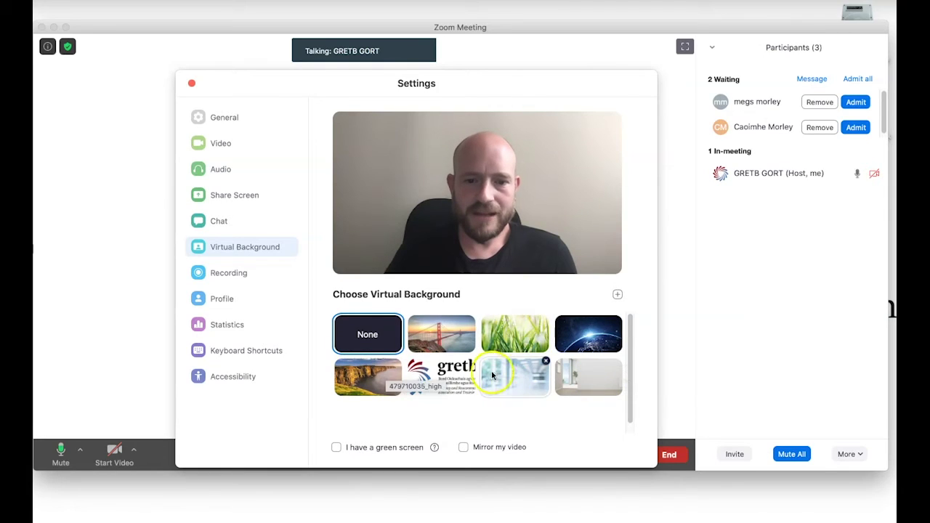
left_click(445, 374)
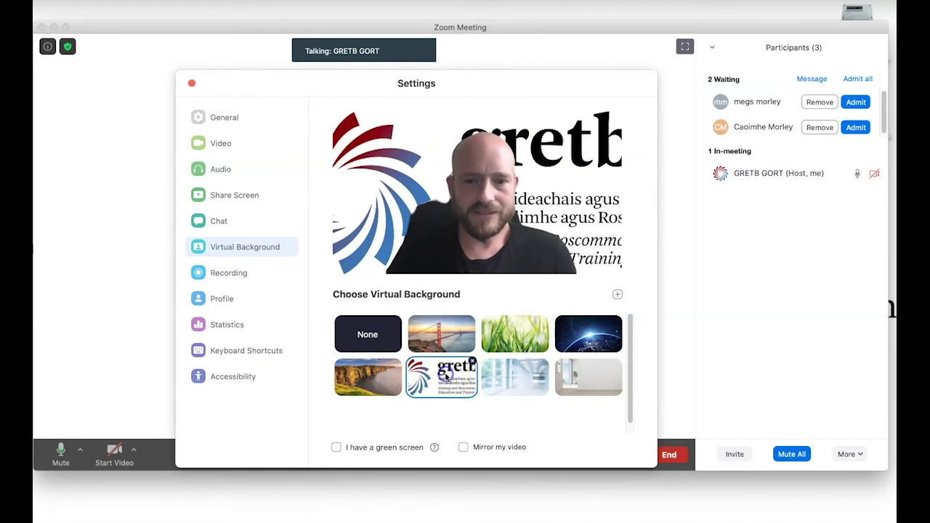
left_click(524, 378)
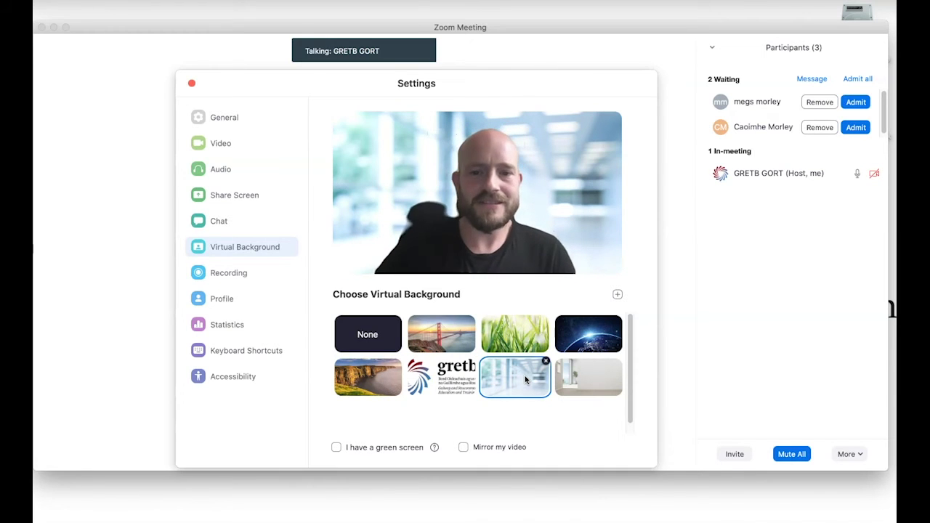
left_click(374, 377)
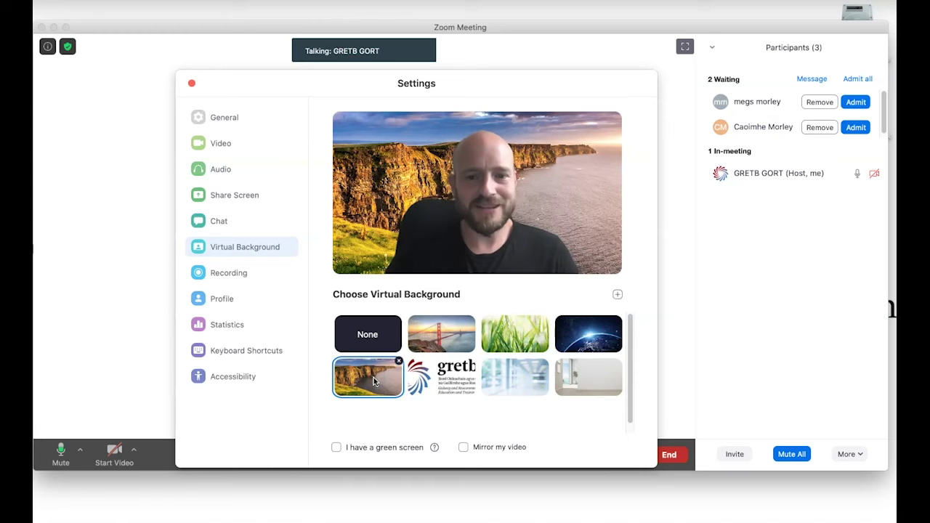
left_click(585, 376)
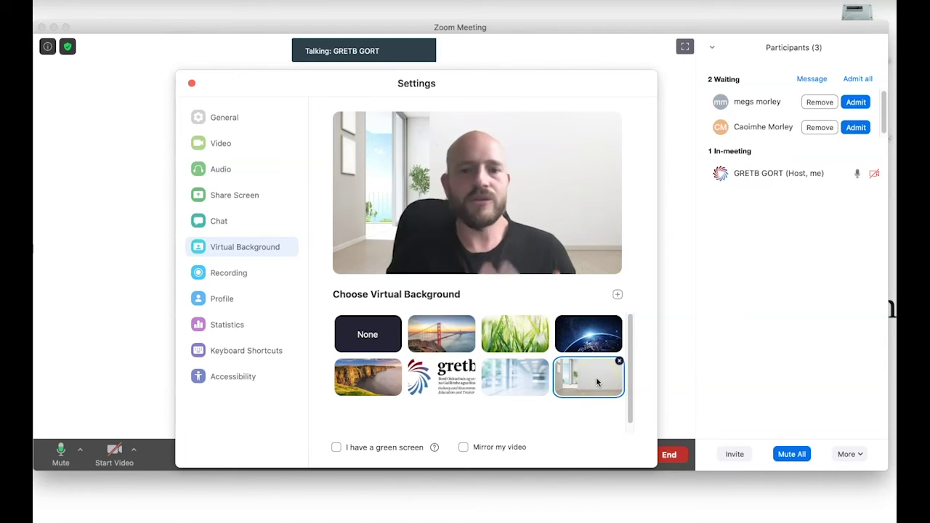
left_click(434, 386)
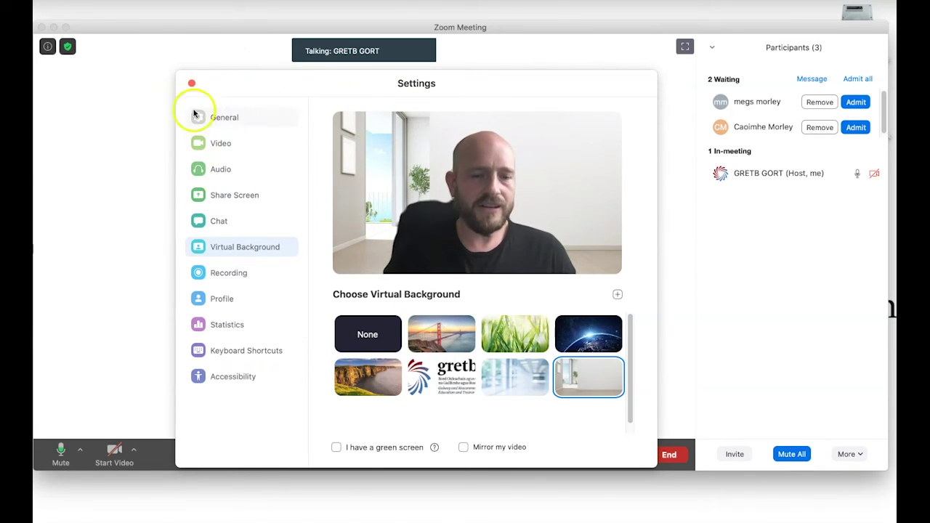
left_click(227, 118)
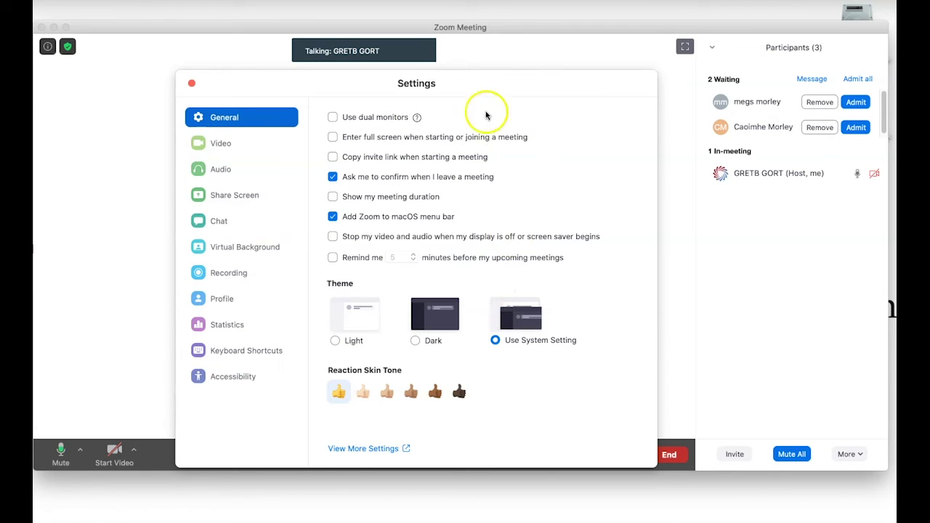
Step: Browse the Video and Audio settings tabs, keeping MacBook Air Speakers as speaker output
left_click(219, 142)
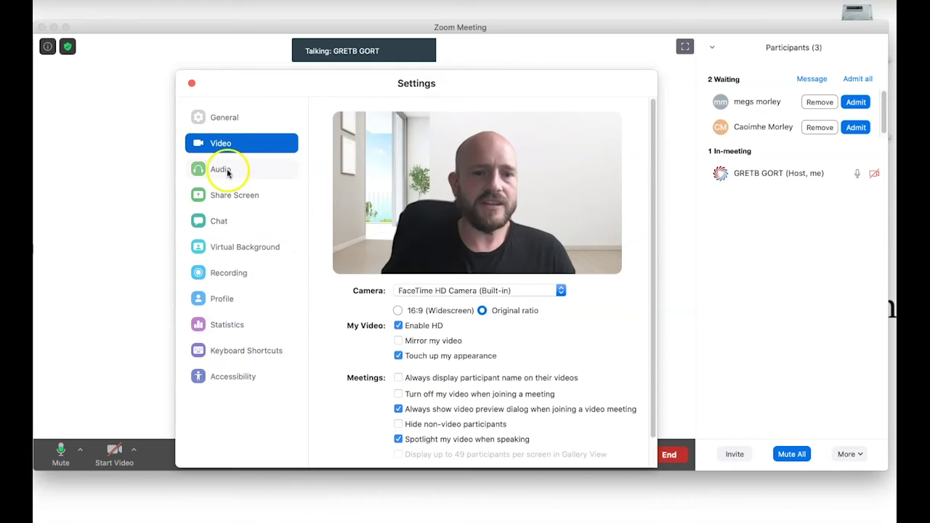
left_click(233, 172)
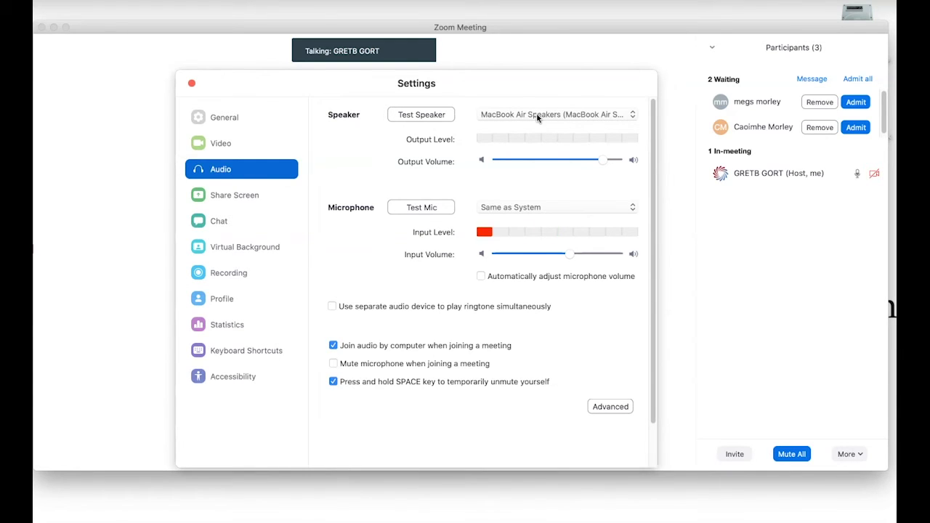
left_click(537, 116)
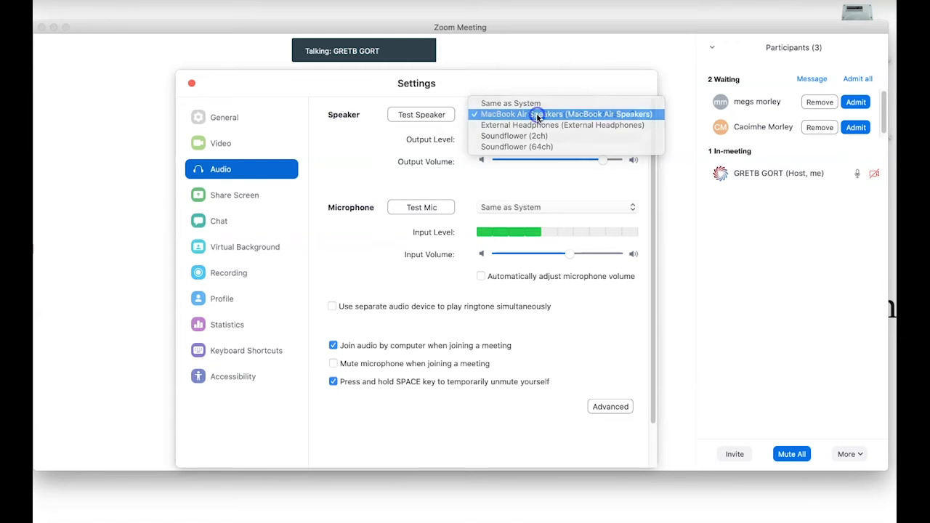
left_click(538, 116)
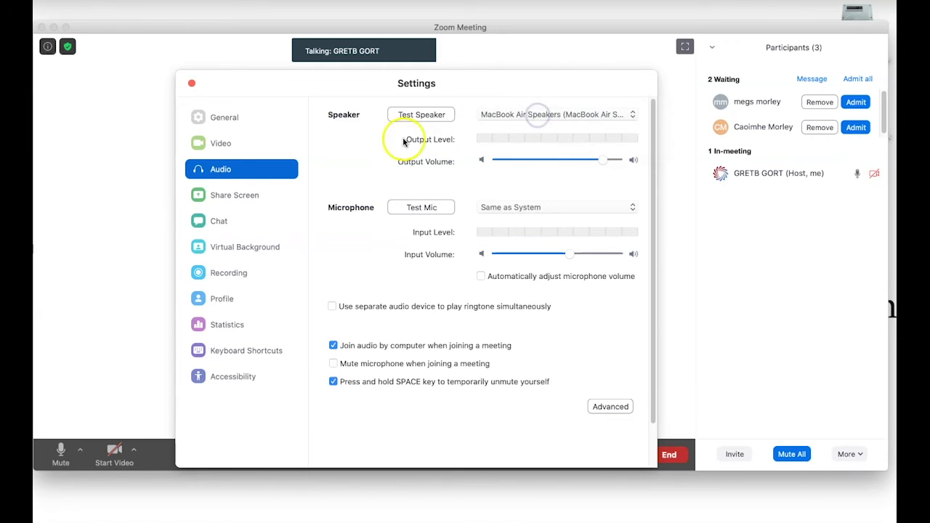
Step: Browse the Share Screen, Chat, Virtual Background and Recording tabs, then close Settings
left_click(216, 199)
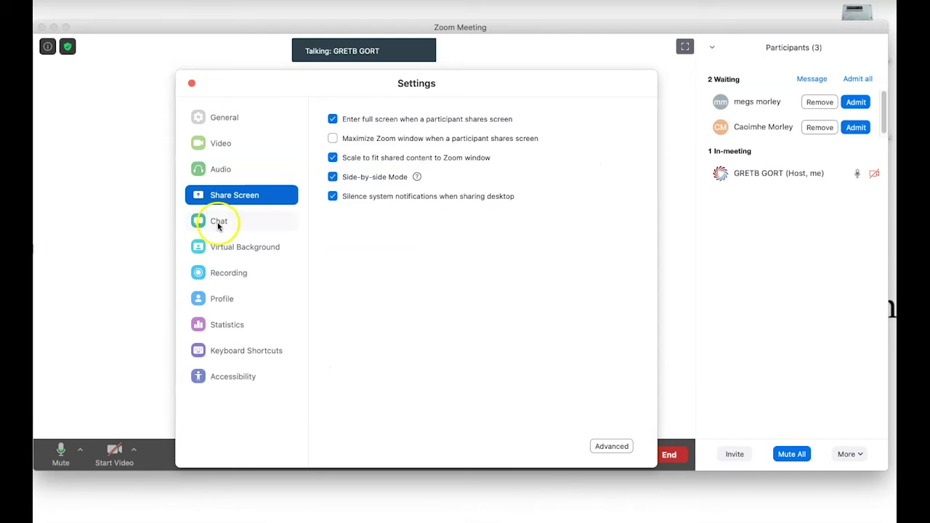
left_click(218, 225)
left_click(235, 249)
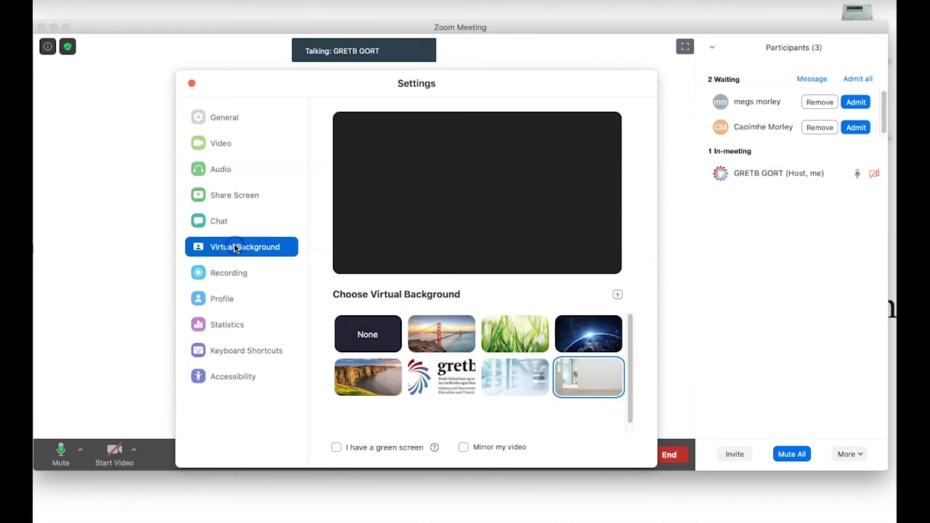
left_click(233, 274)
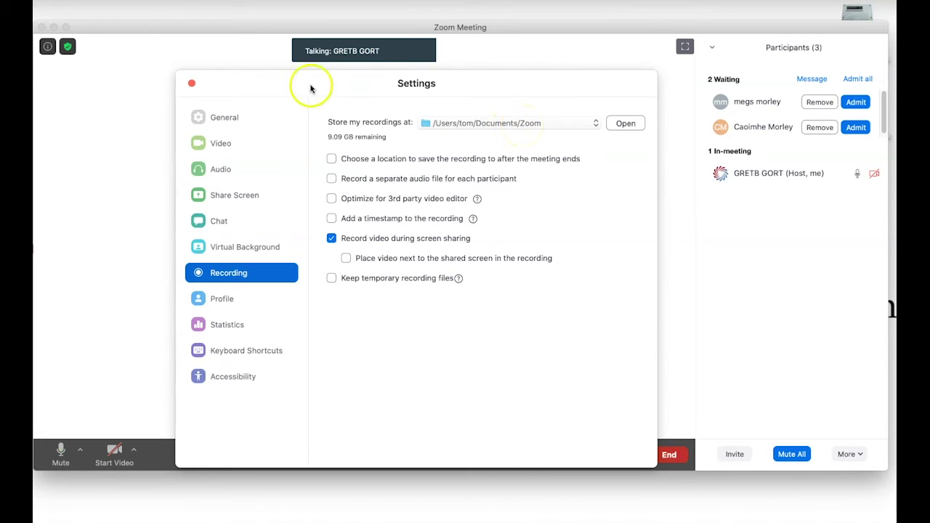
left_click(192, 85)
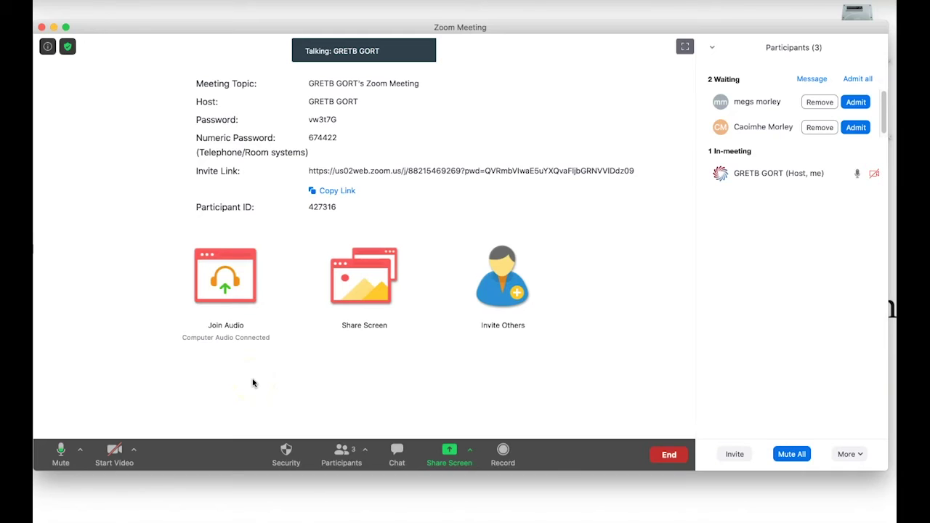
Step: Lock the meeting from the Security menu, then unlock it again
left_click(289, 453)
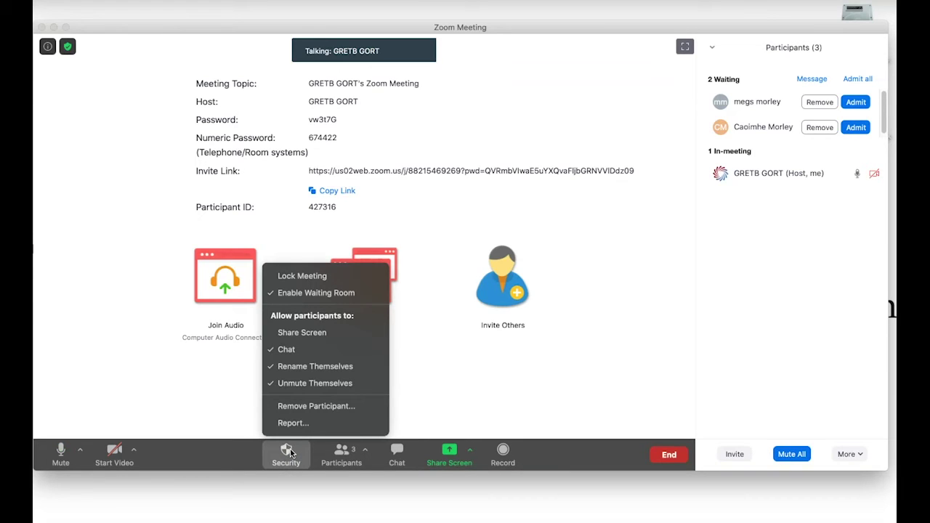
left_click(335, 279)
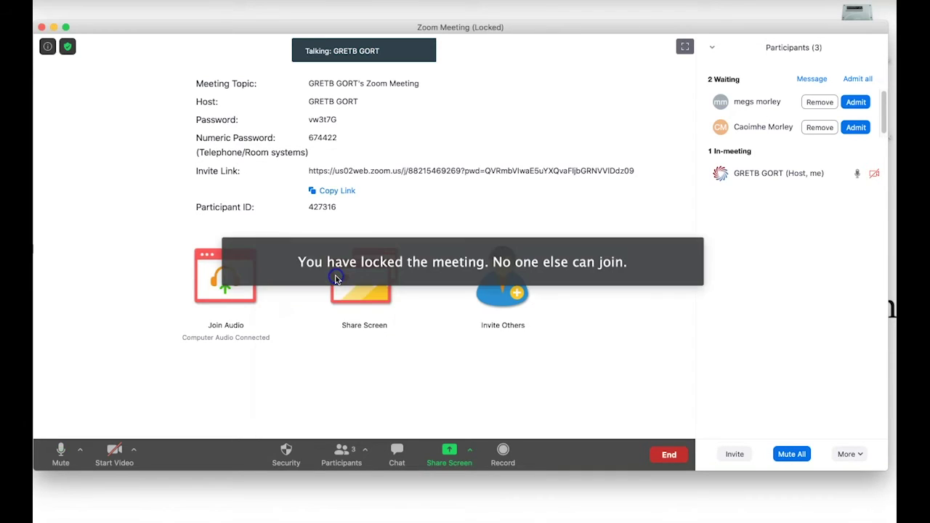
left_click(286, 451)
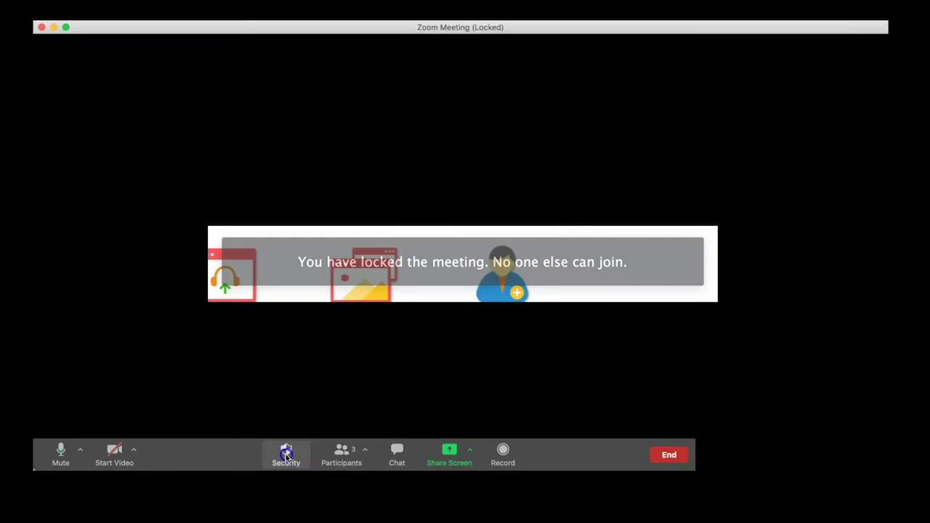
left_click(290, 275)
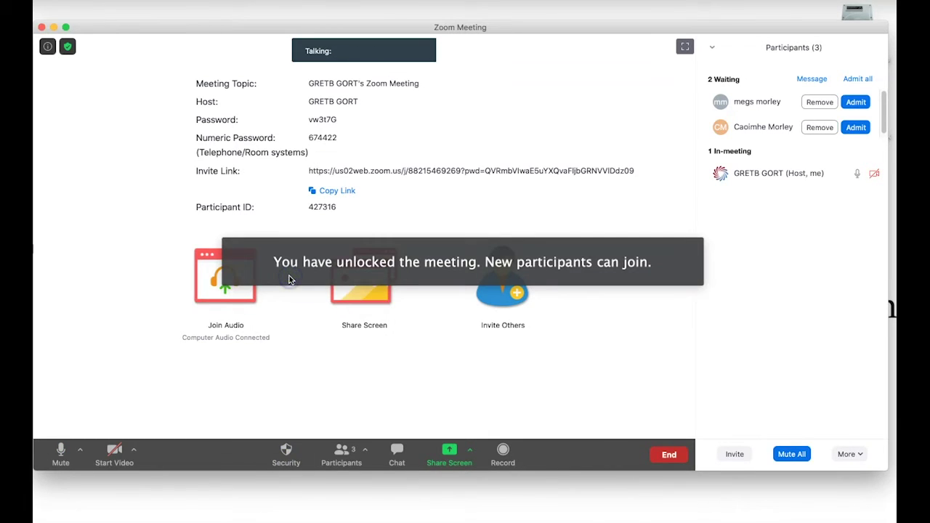